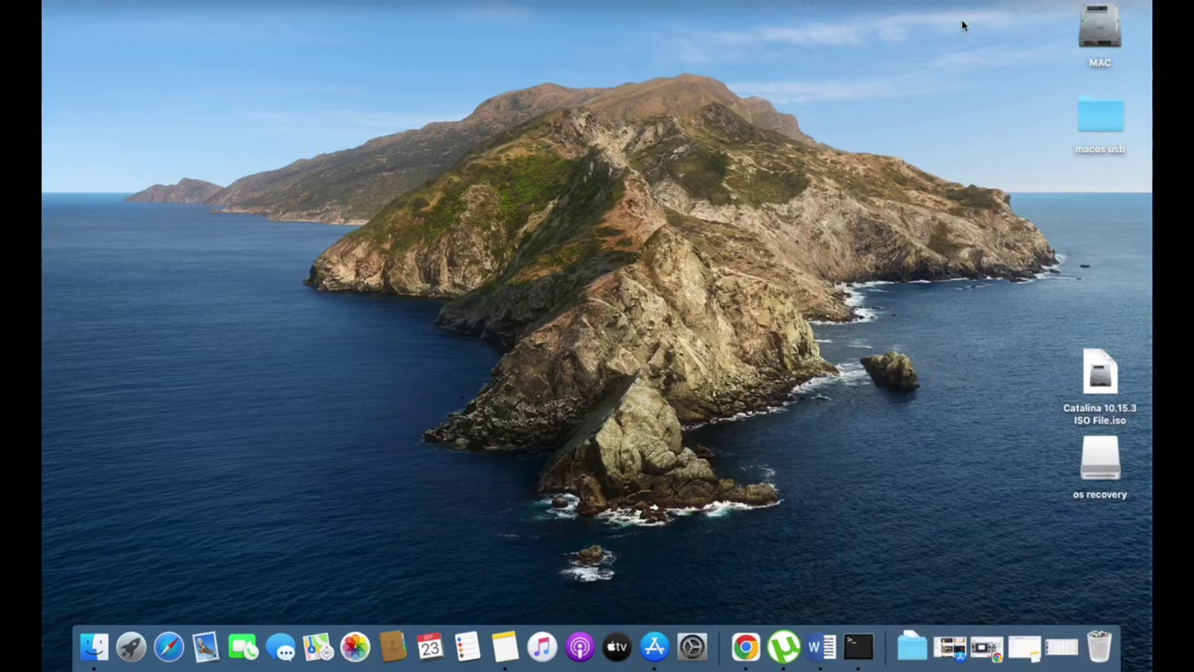
Launch Disk Utility via Spotlight and select the os recovery USB drive.
key(super+space)
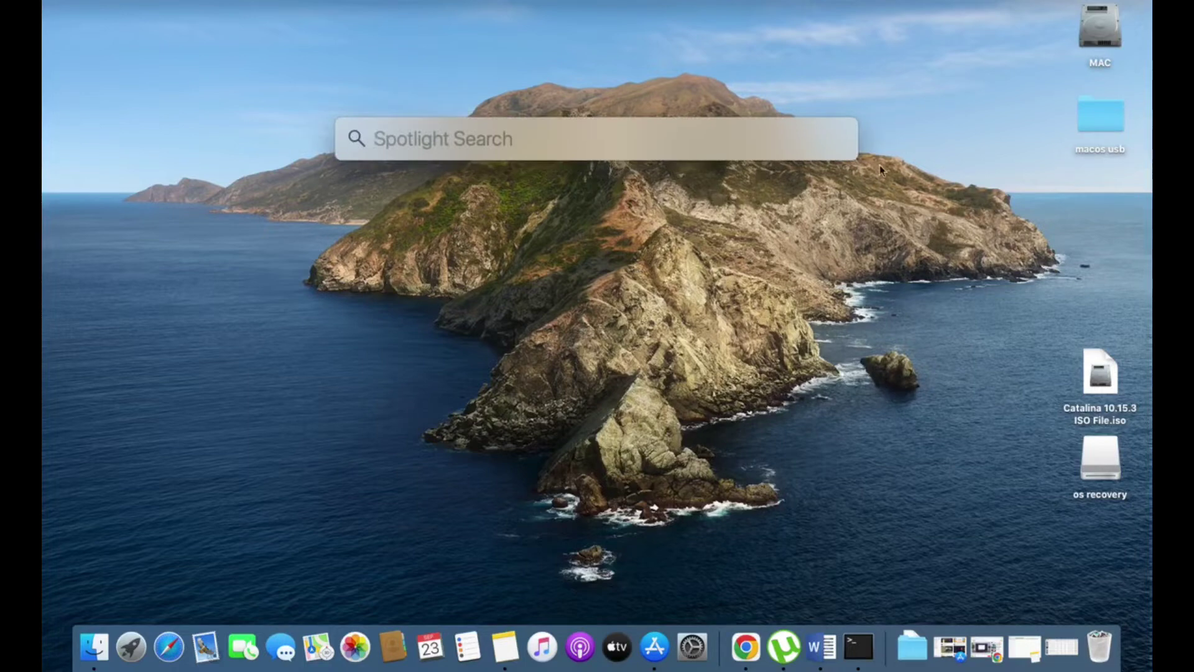
text(disk)
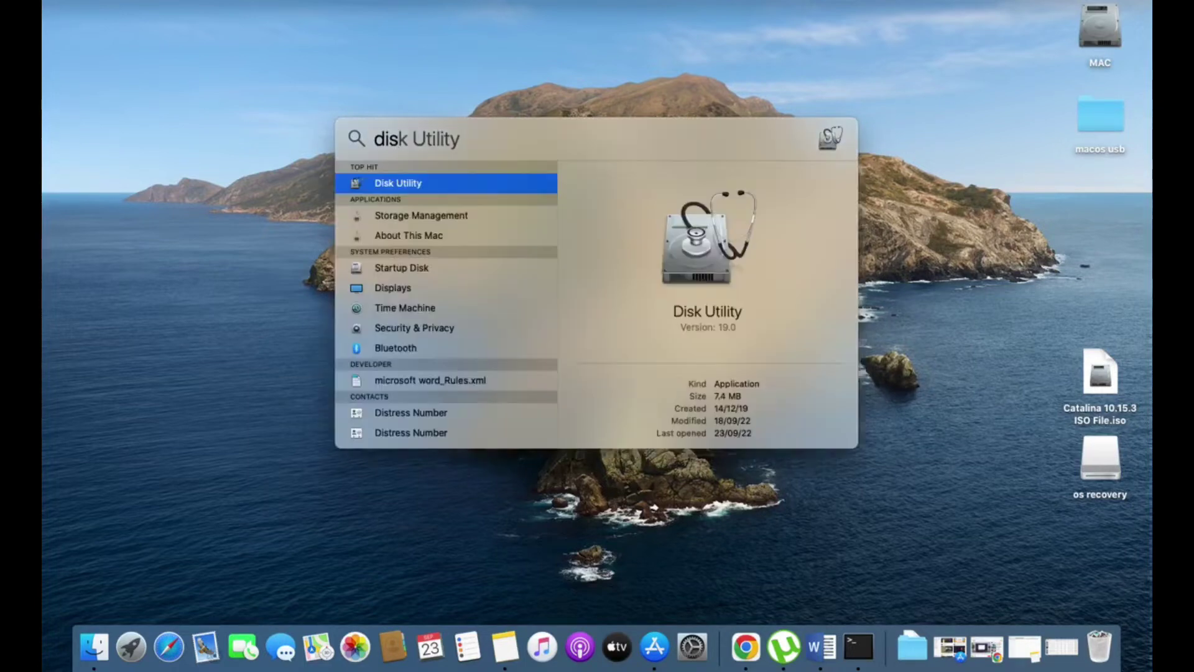
key(Return)
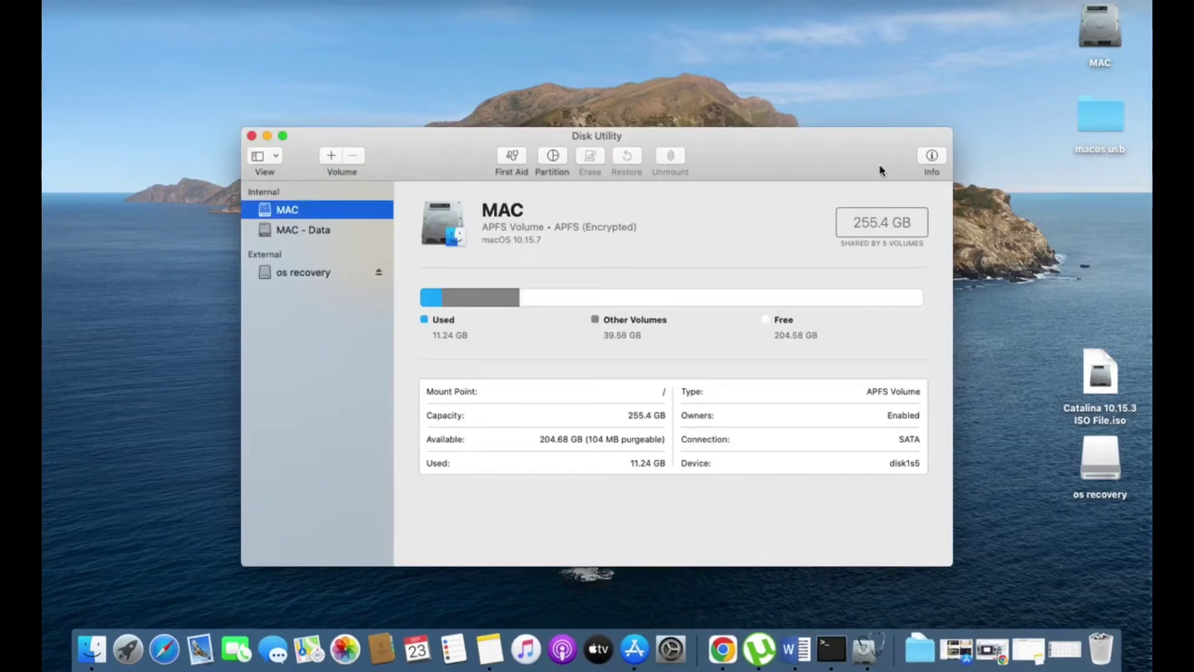
click(283, 273)
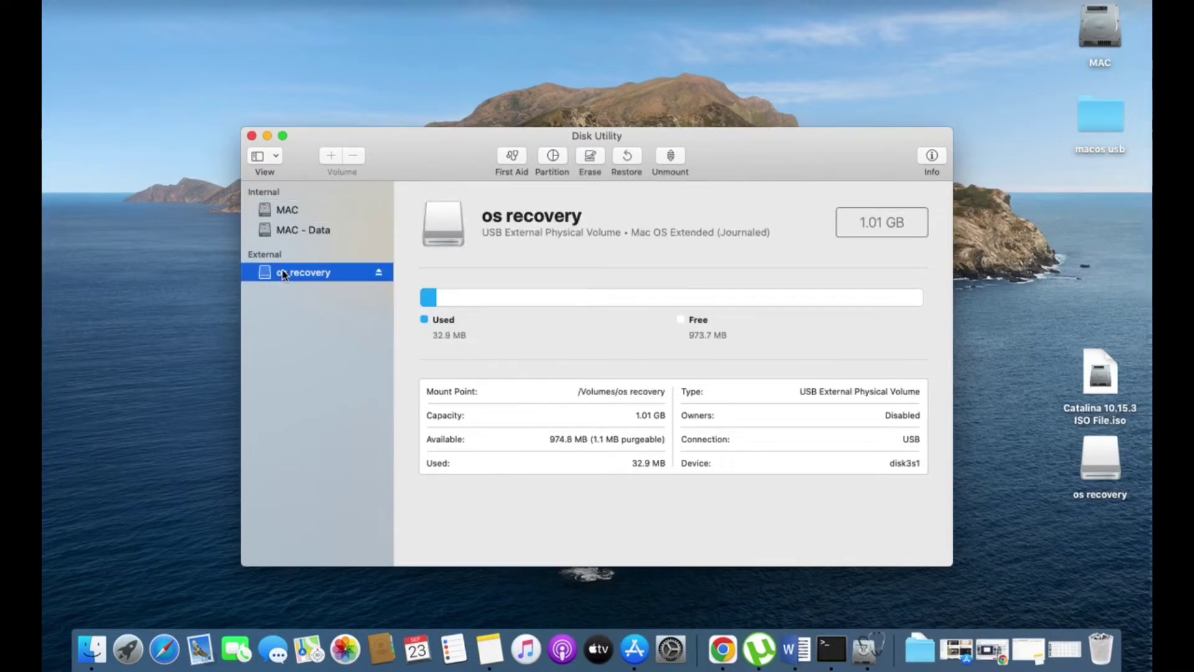
Erase the drive as 'macos' in Mac OS Extended (Journaled), then load the Drive ISO link.
click(591, 157)
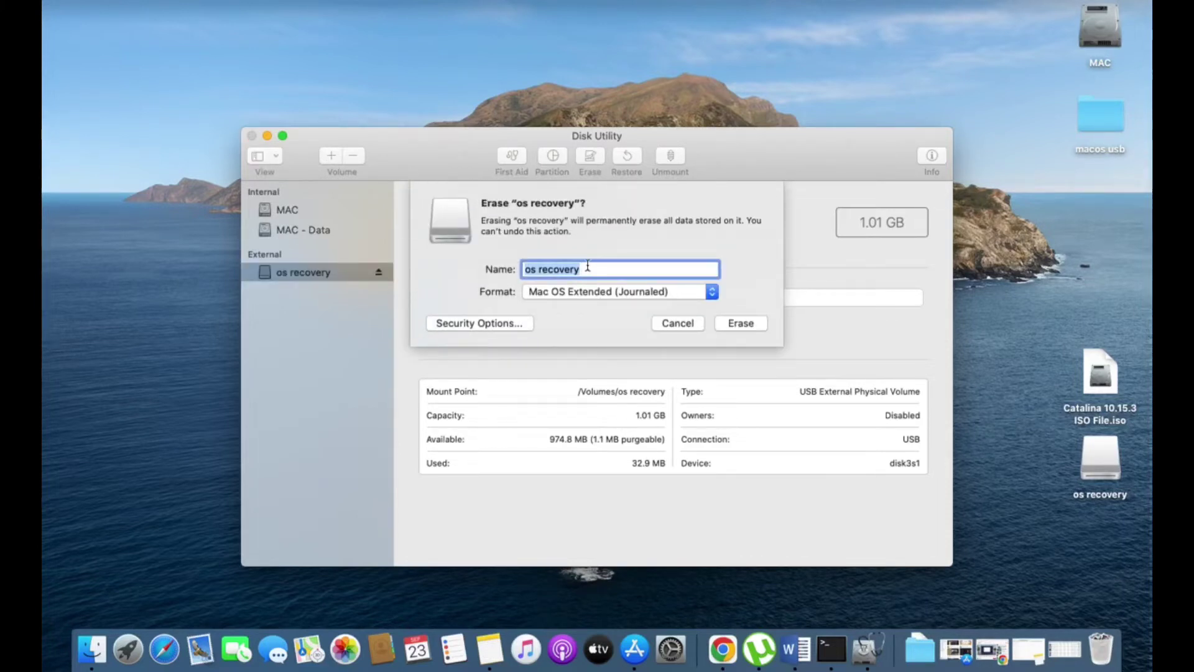
key(BackSpace)
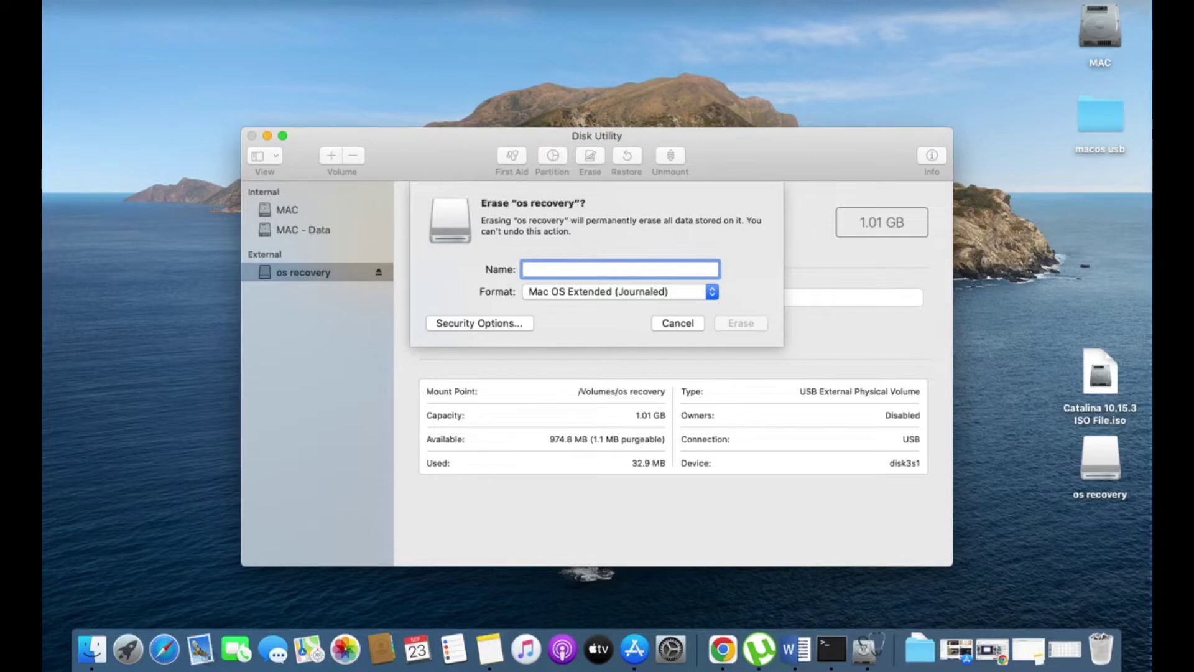
text(macos)
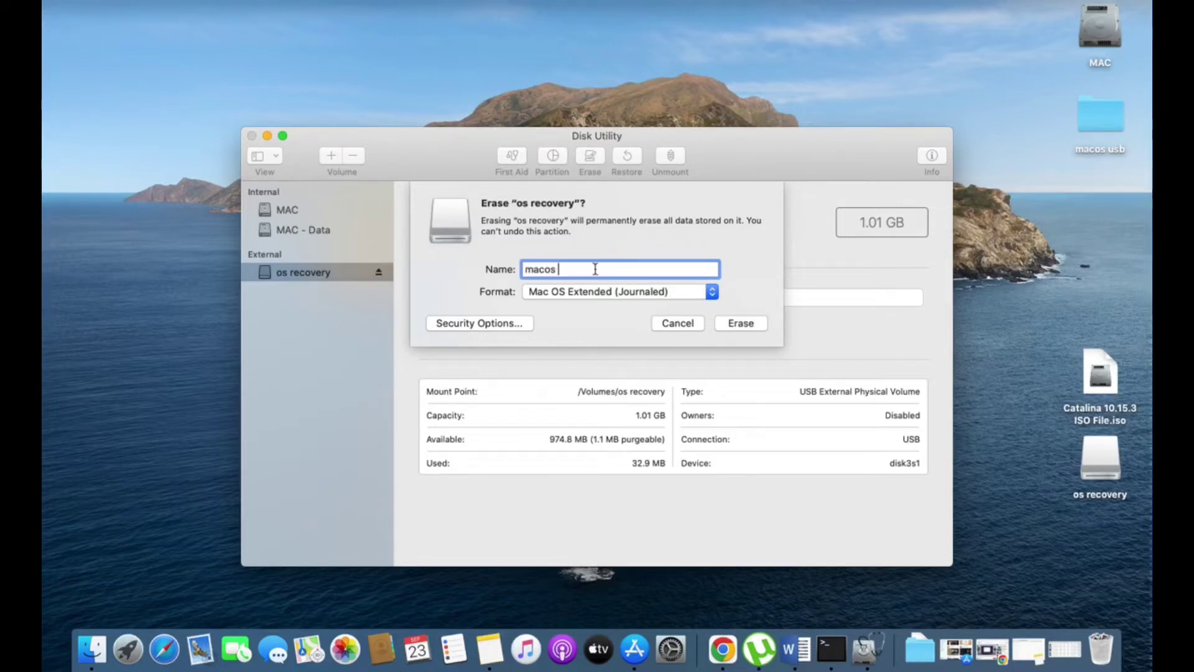
click(665, 291)
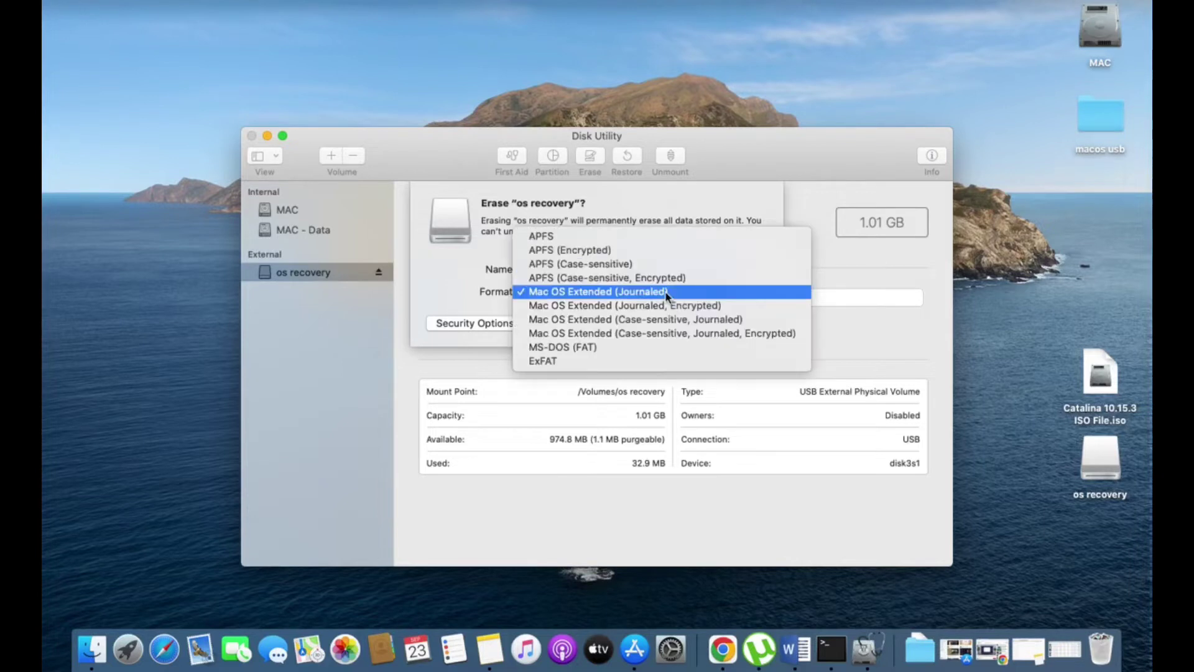
click(608, 296)
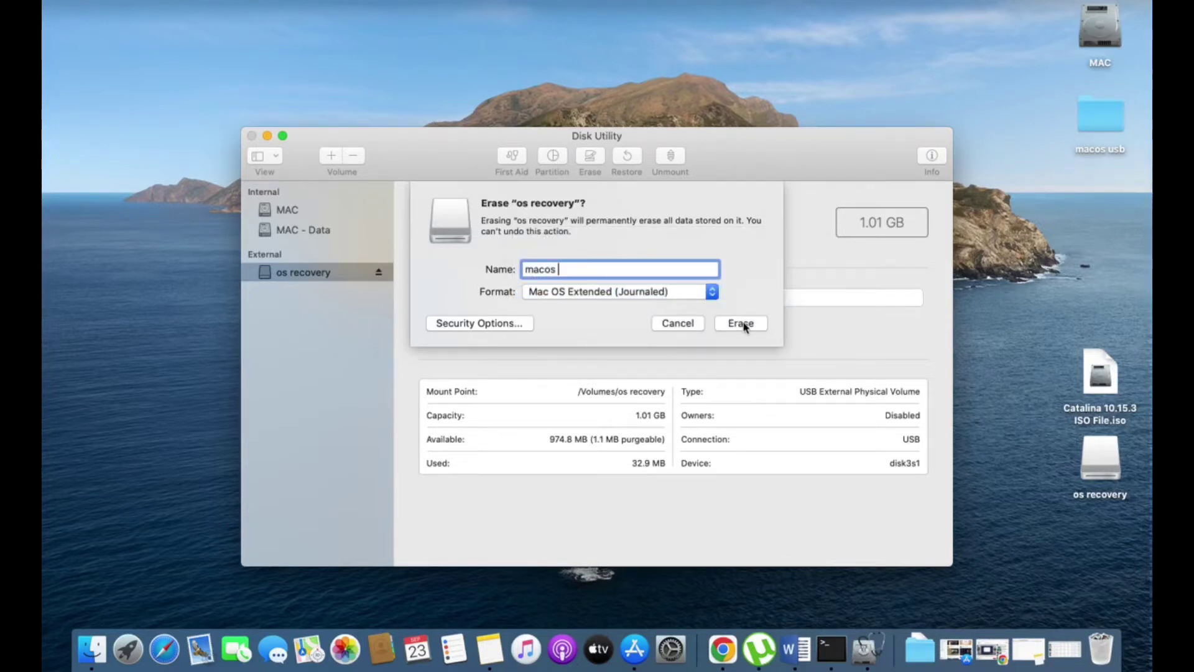
click(743, 324)
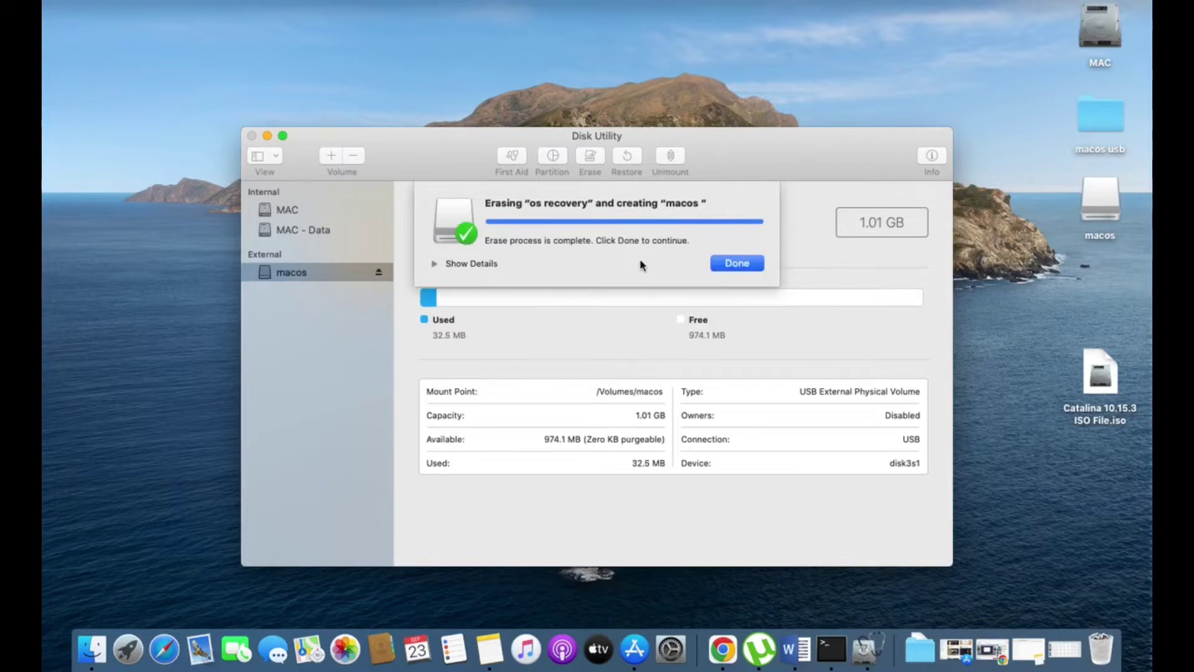
click(728, 264)
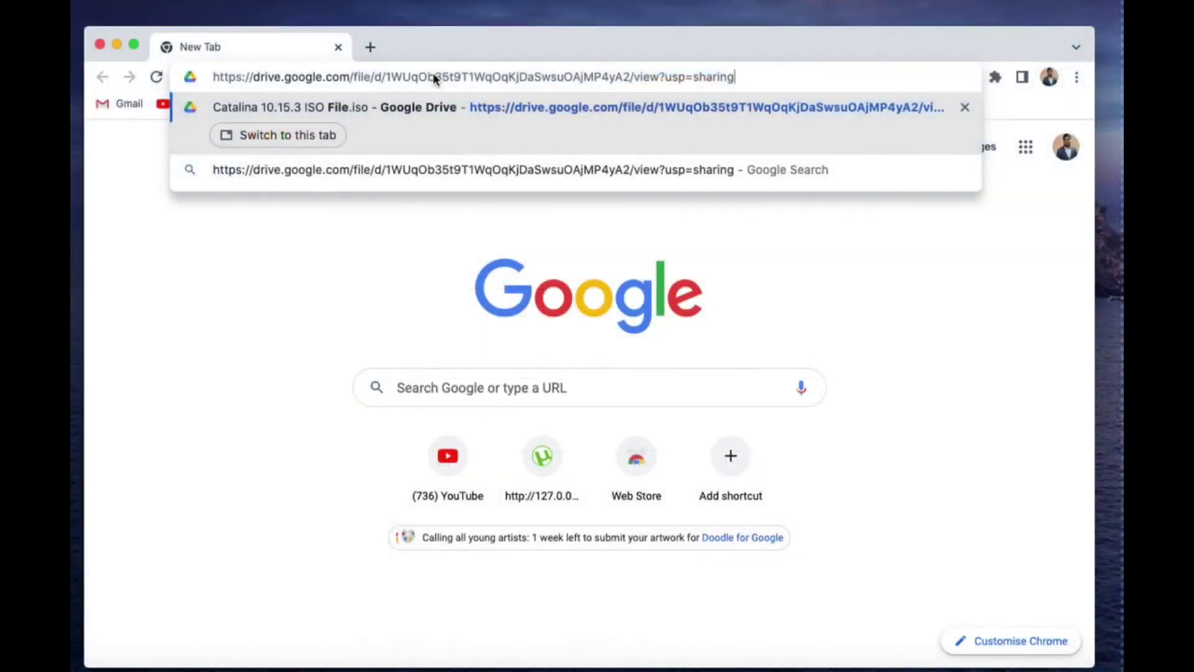
key(Return)
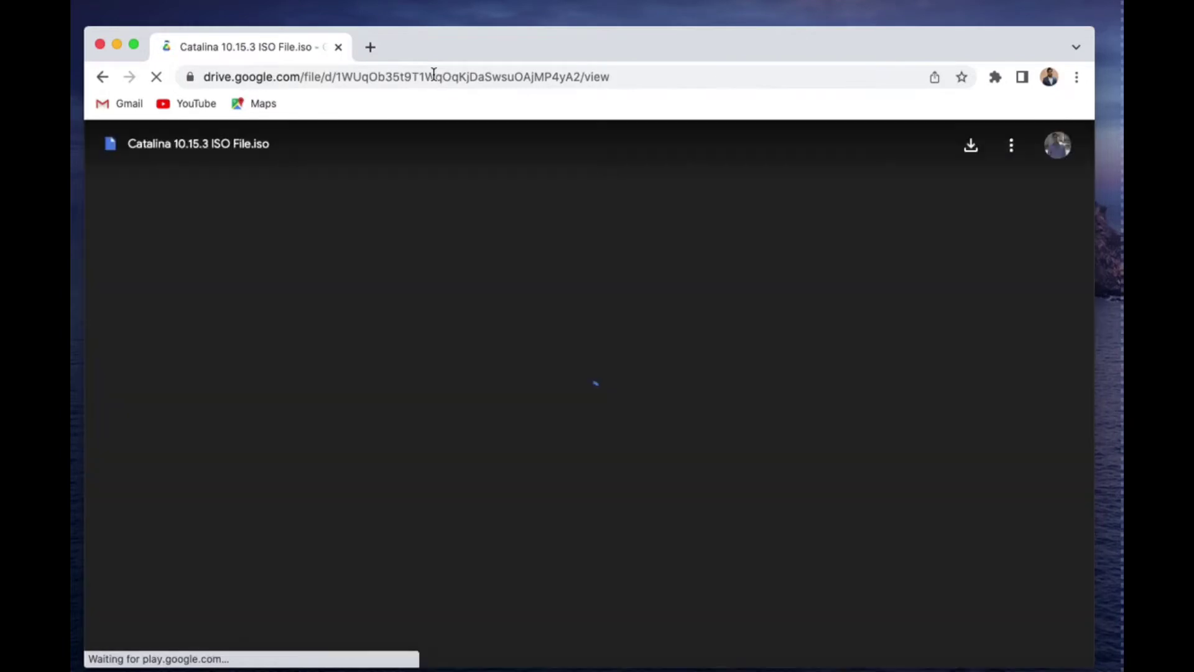
Download Catalina 10.15.3 ISO File.iso from Google Drive despite the virus-scan warning.
click(521, 328)
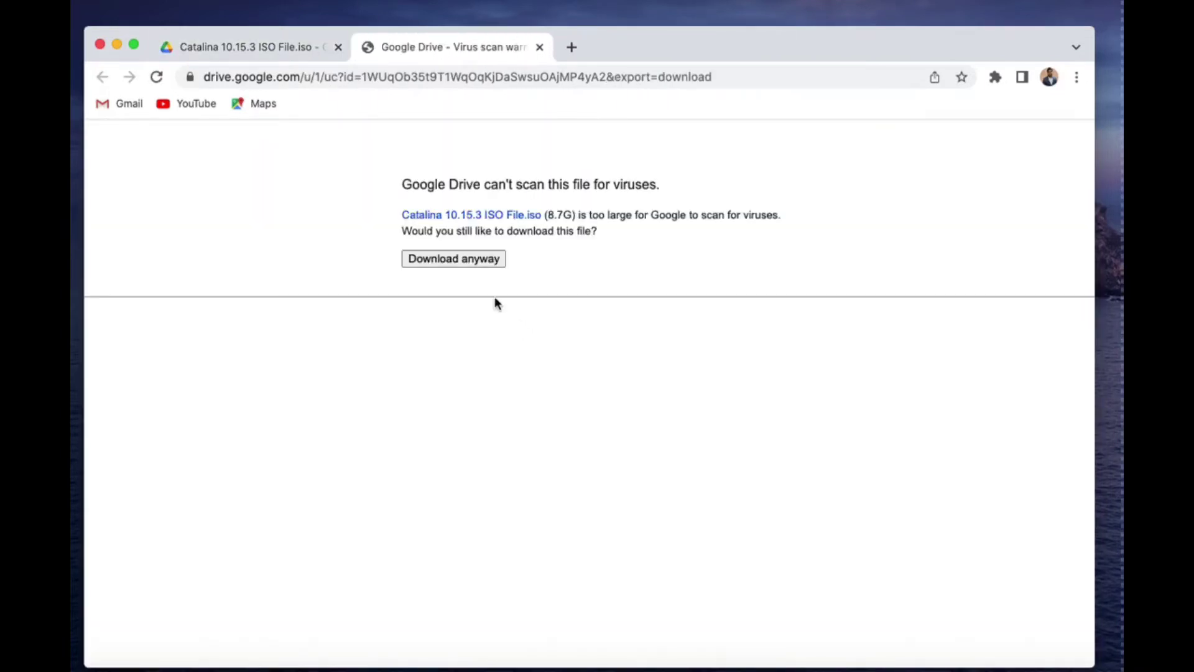
click(467, 260)
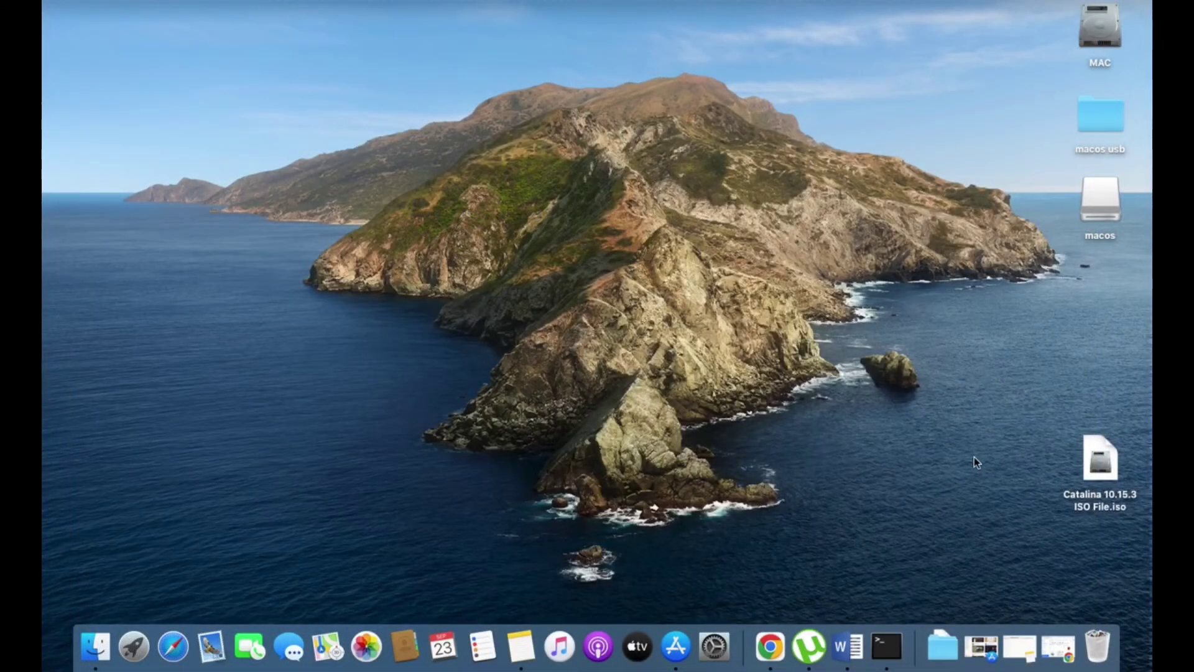
Mount the Catalina ISO from the desktop and open the Install macOS Catalina volume.
double_click(1089, 473)
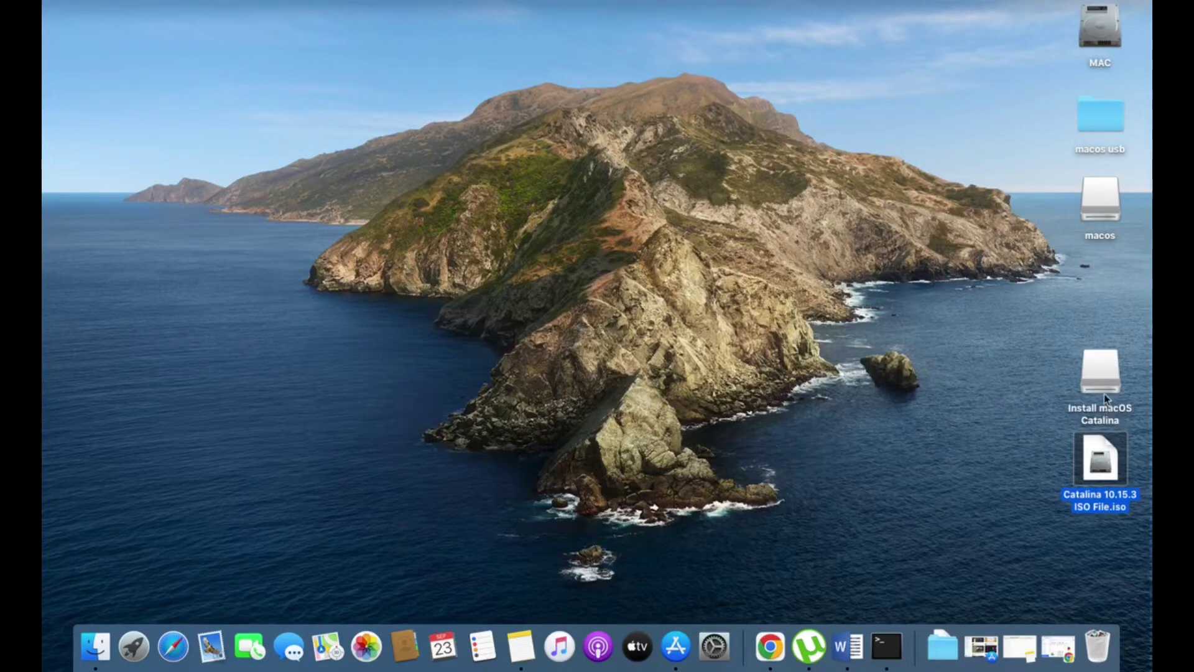
double_click(1104, 398)
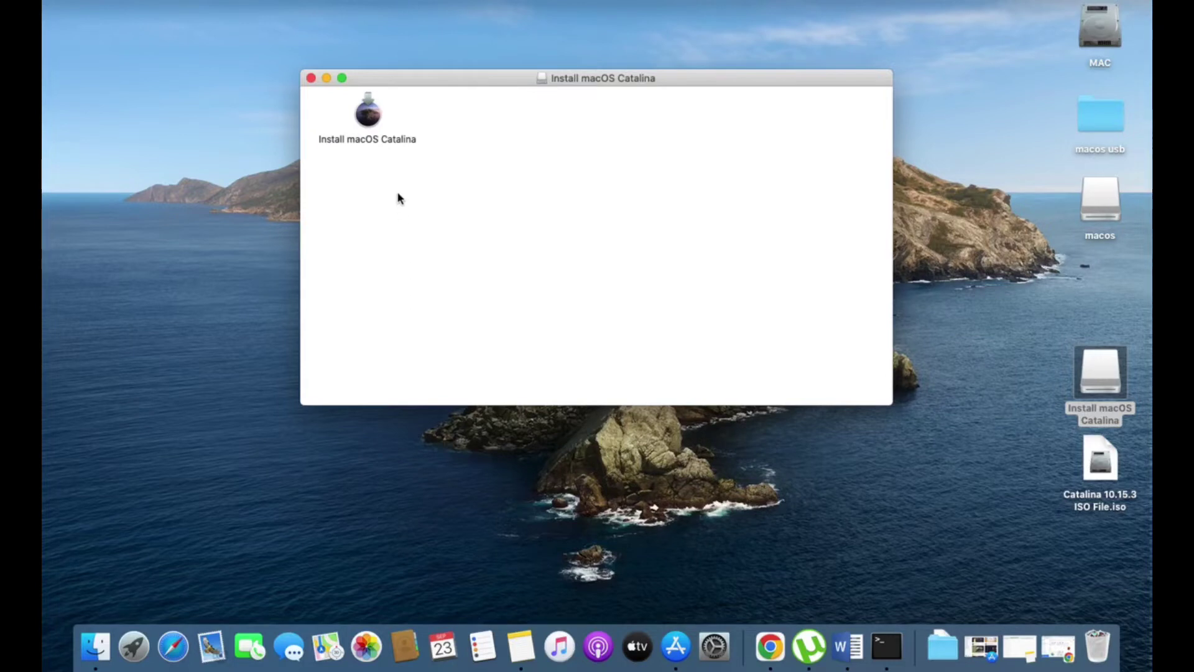
Show the installer app's package contents and select createinstallmedia in Contents > Resources.
click(370, 121)
right_click(369, 121)
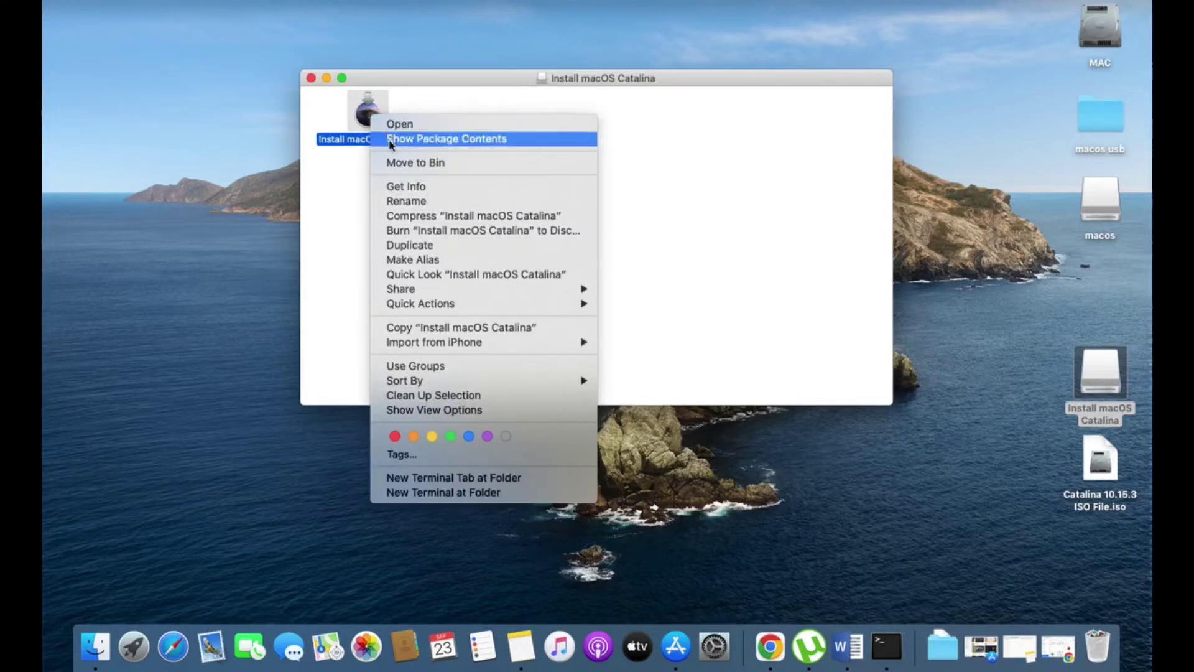
click(419, 138)
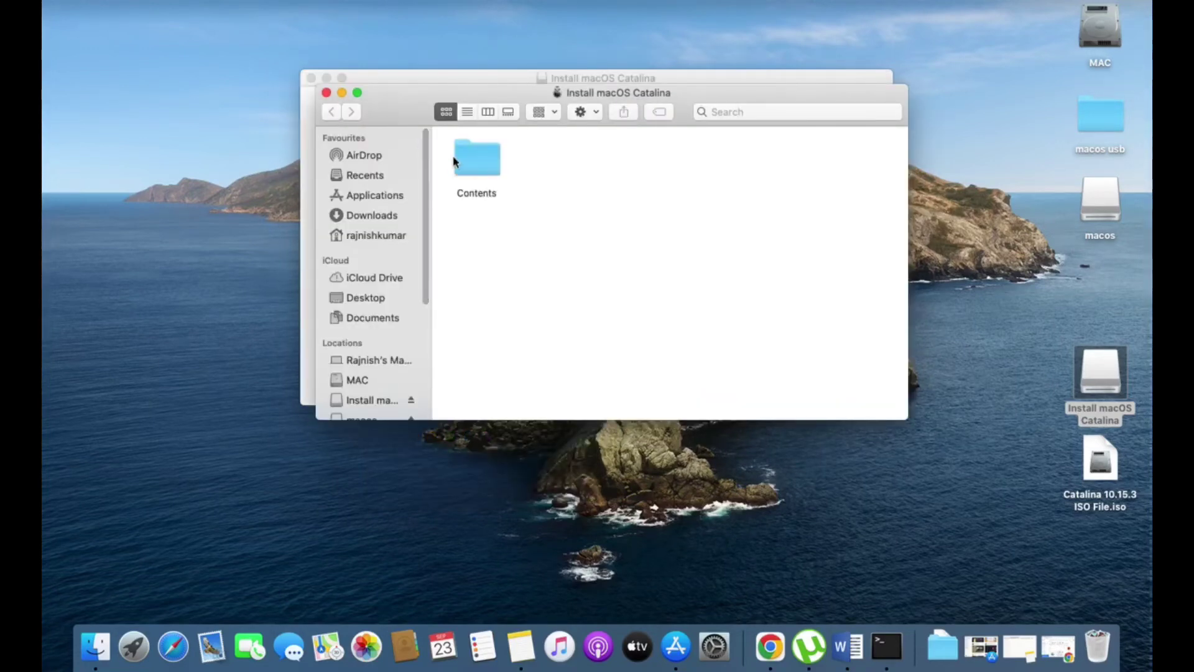
double_click(486, 167)
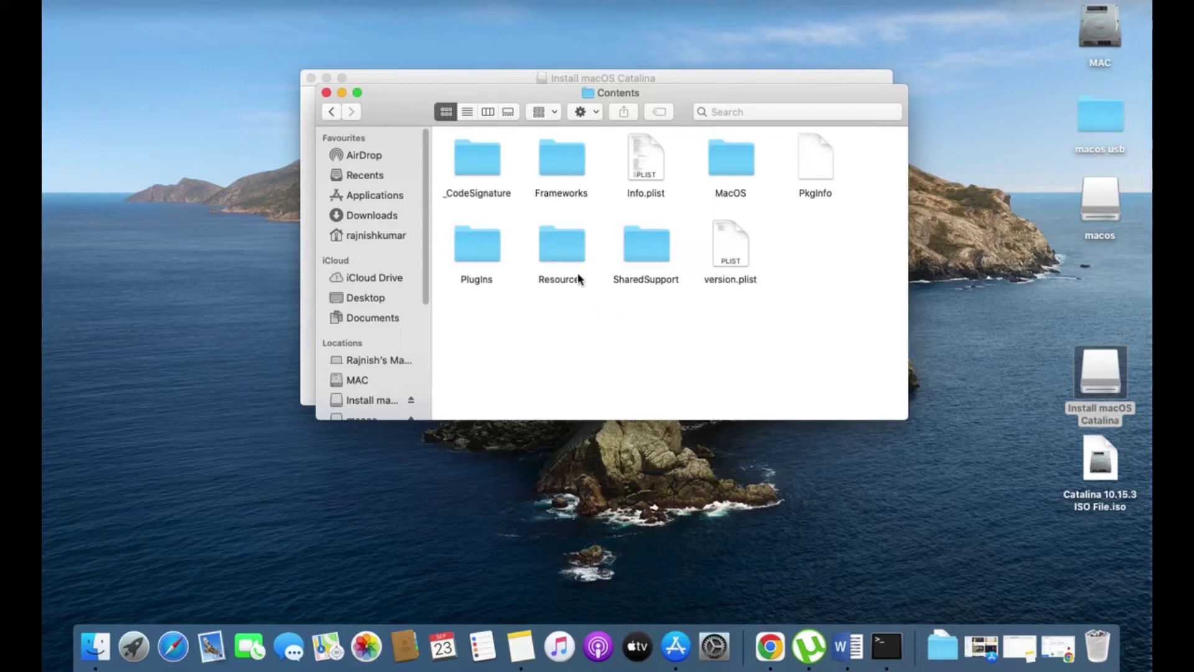
double_click(569, 246)
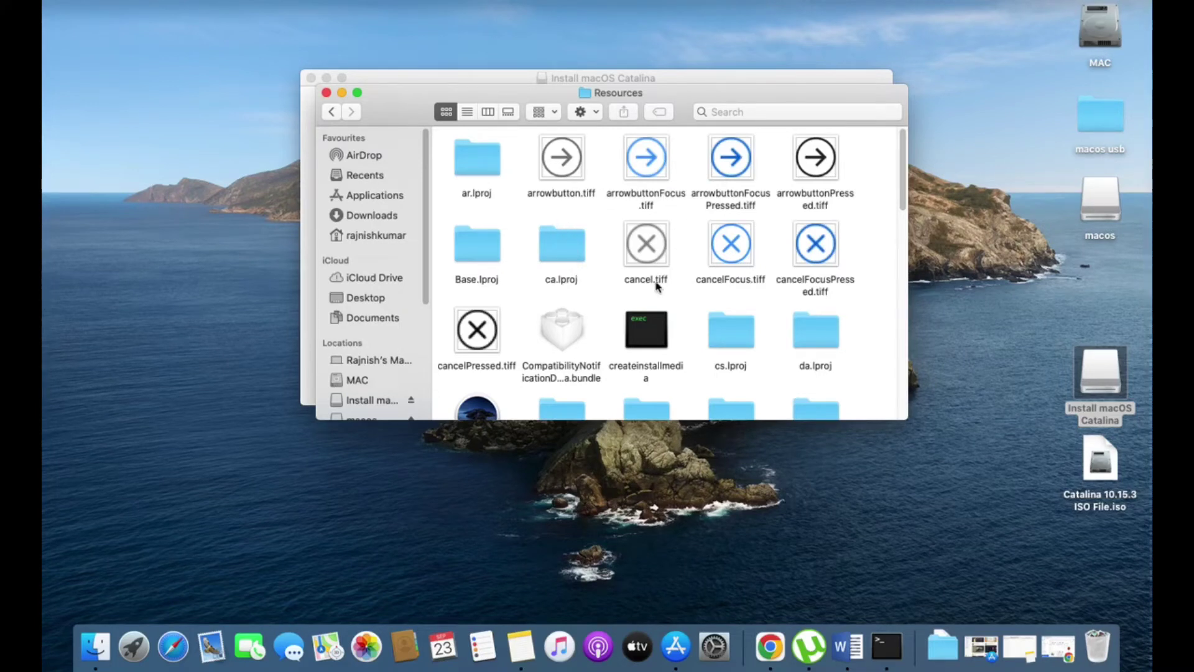
click(653, 324)
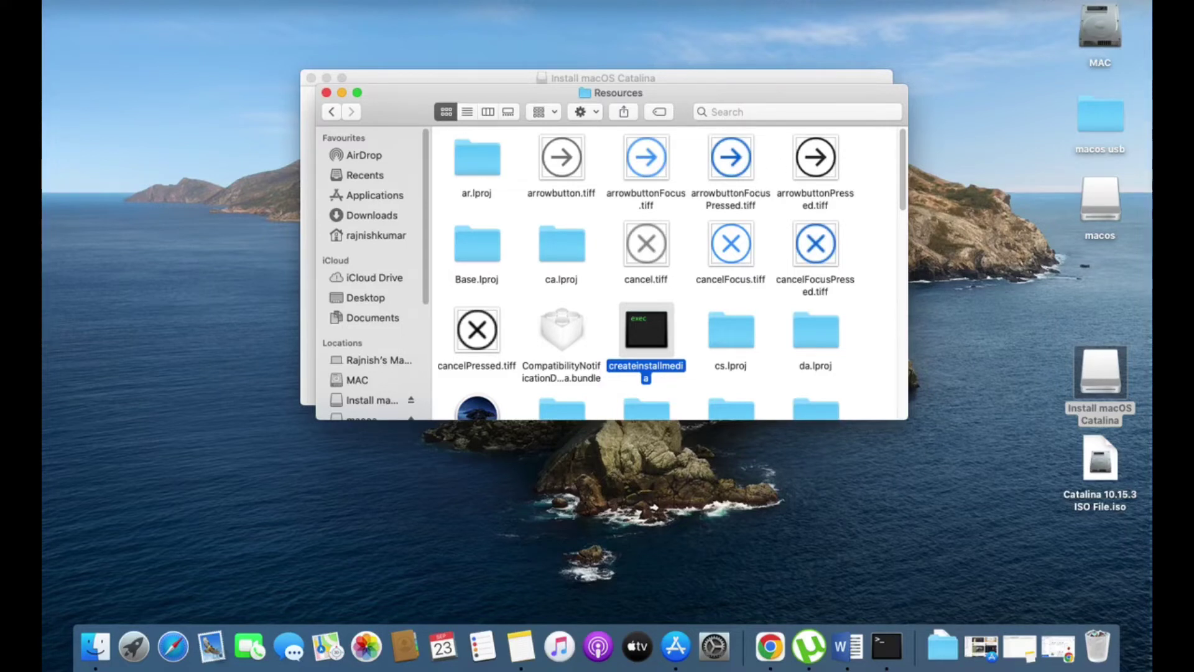
Launch Terminal via Spotlight and begin the command with sudo.
key(super+space)
text(ter)
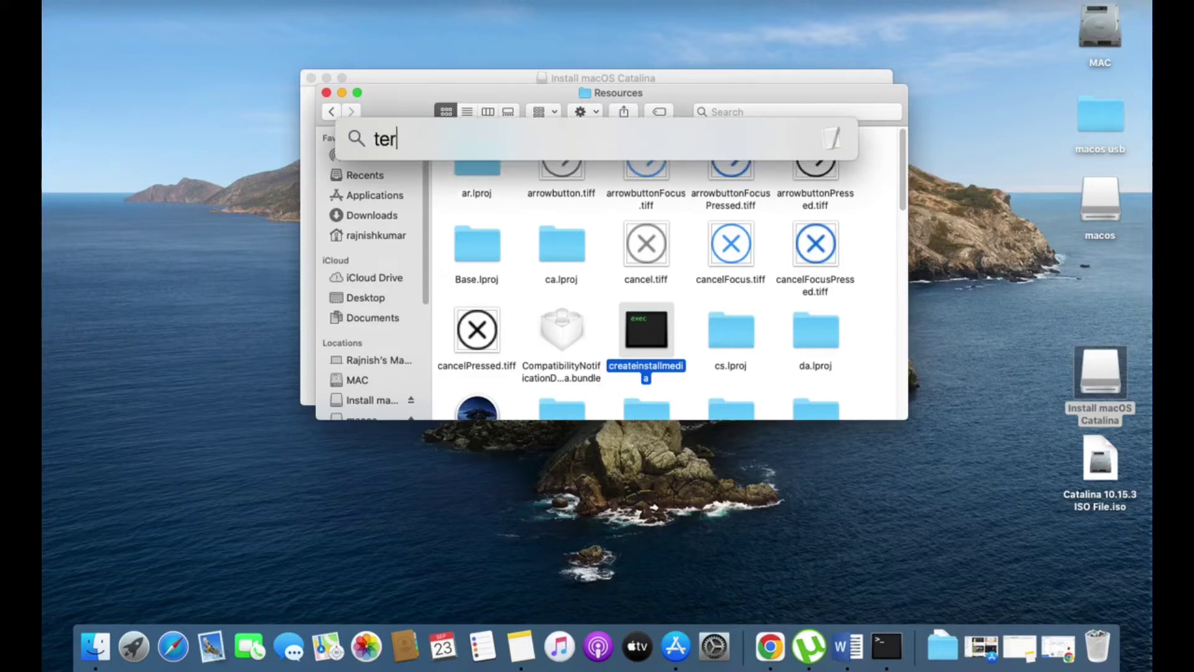
key(Return)
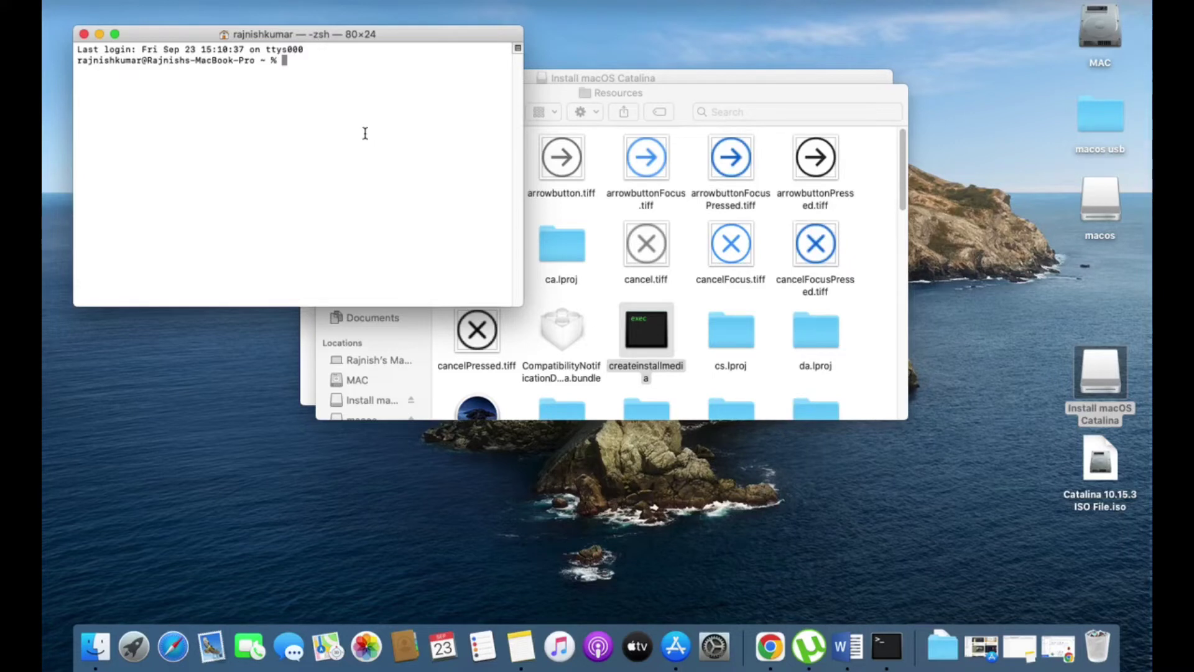
text(sudo)
Add the createinstallmedia path by dragging it from Finder, followed by --volume.
click(667, 93)
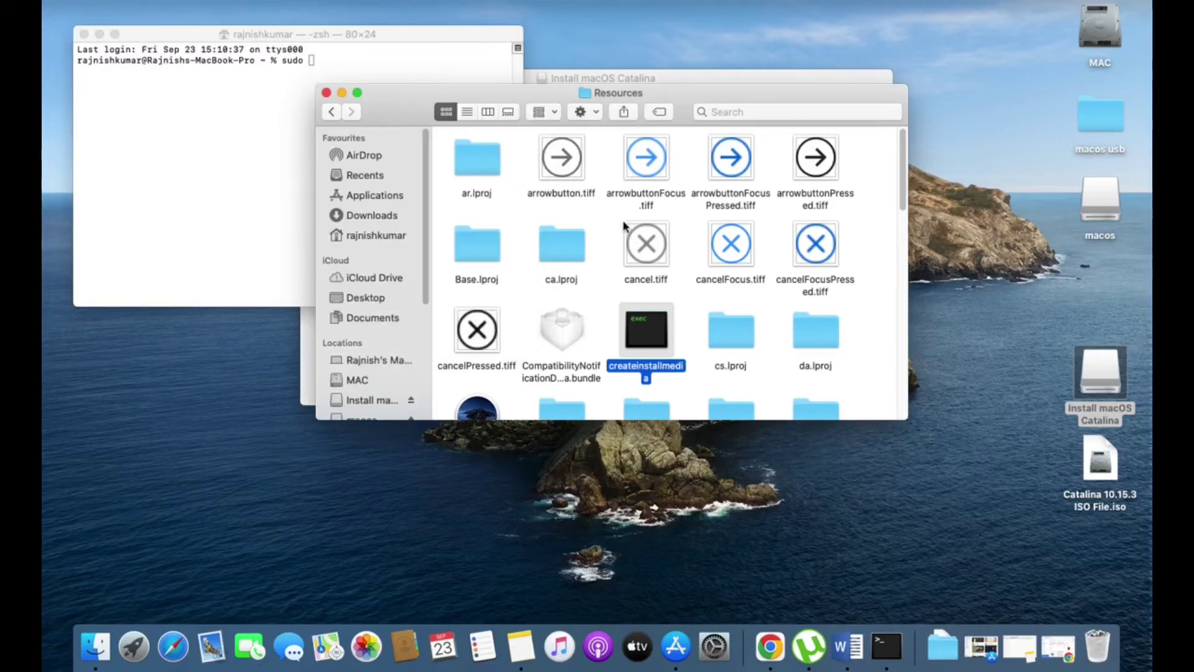
right_click(643, 342)
click(660, 274)
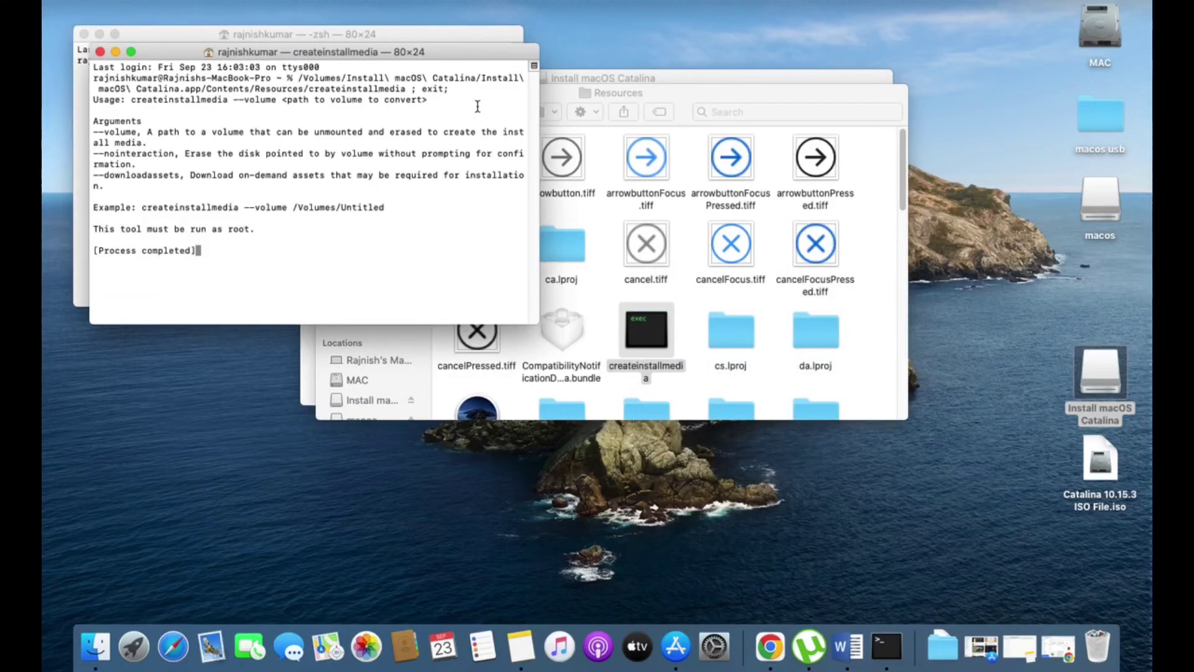
click(101, 52)
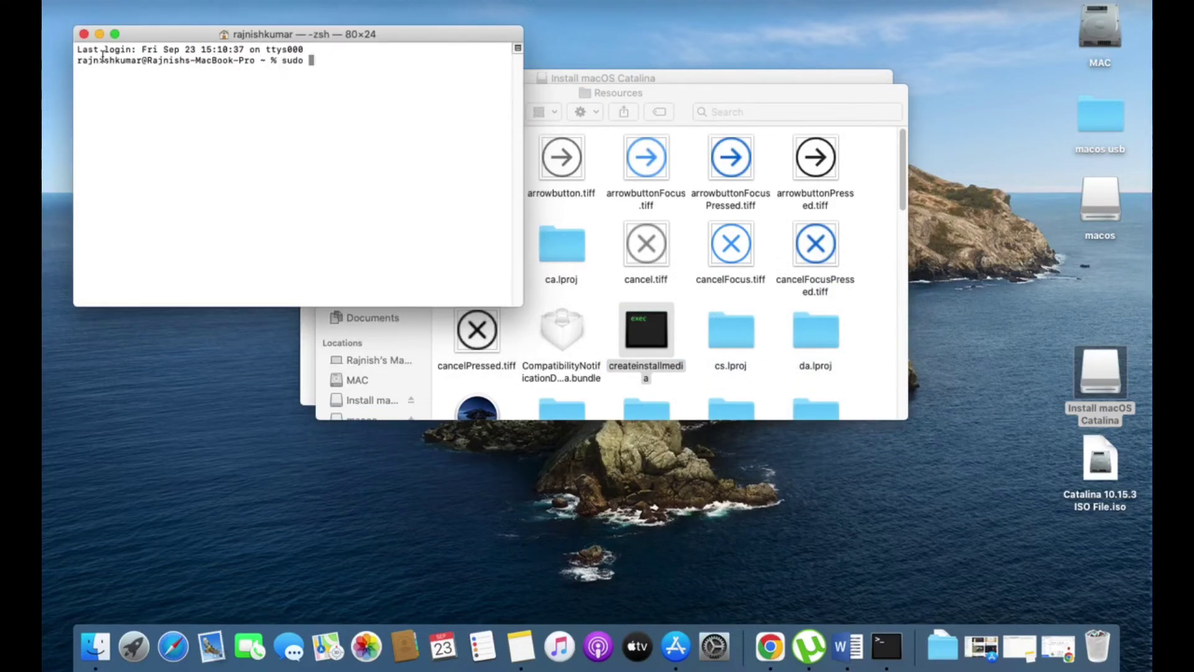
drag(641, 334, 409, 174)
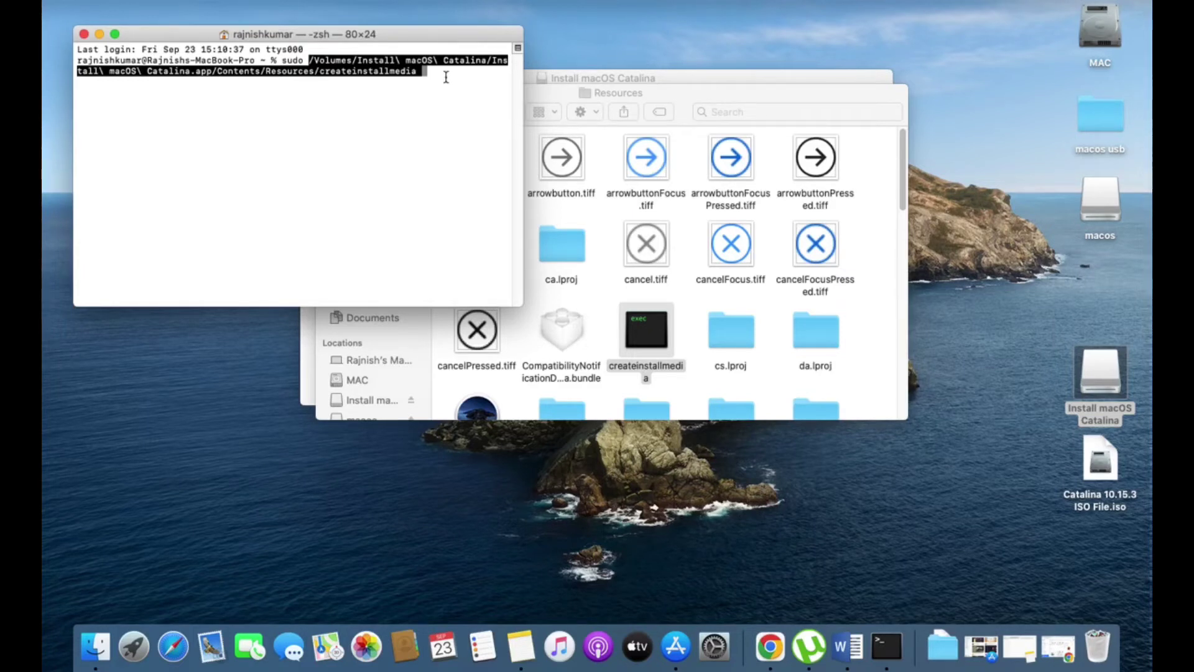
text(--)
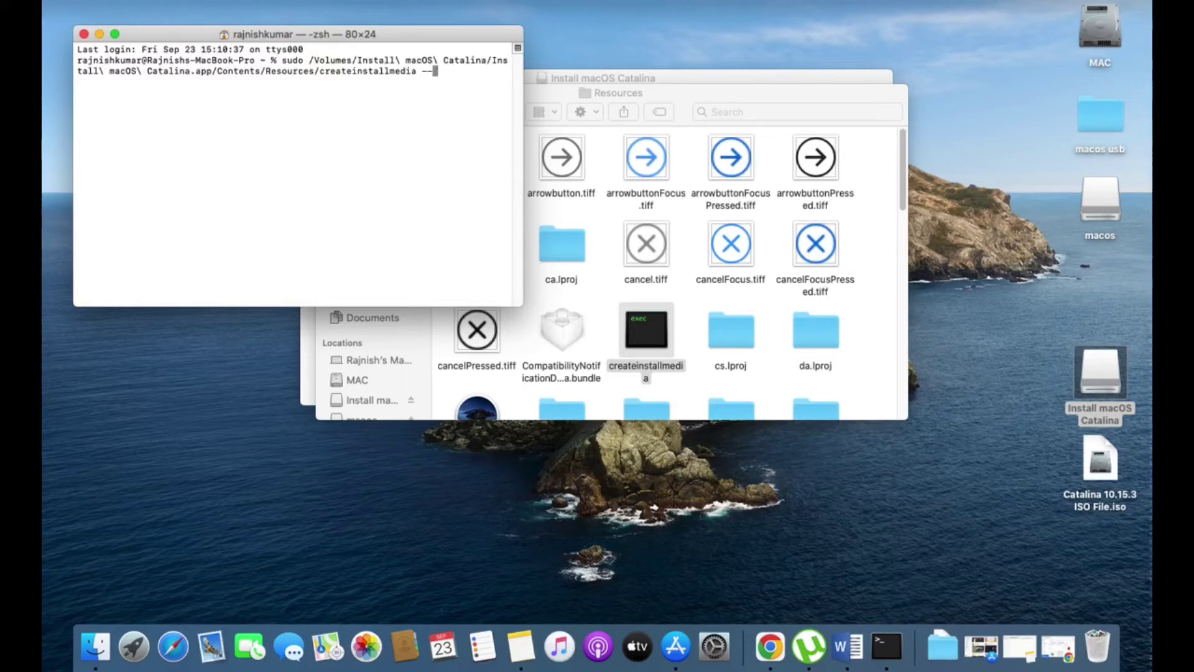
text(volume)
click(575, 27)
Go to /volumes in Finder and drag the macos volume into the Terminal command.
click(243, 1)
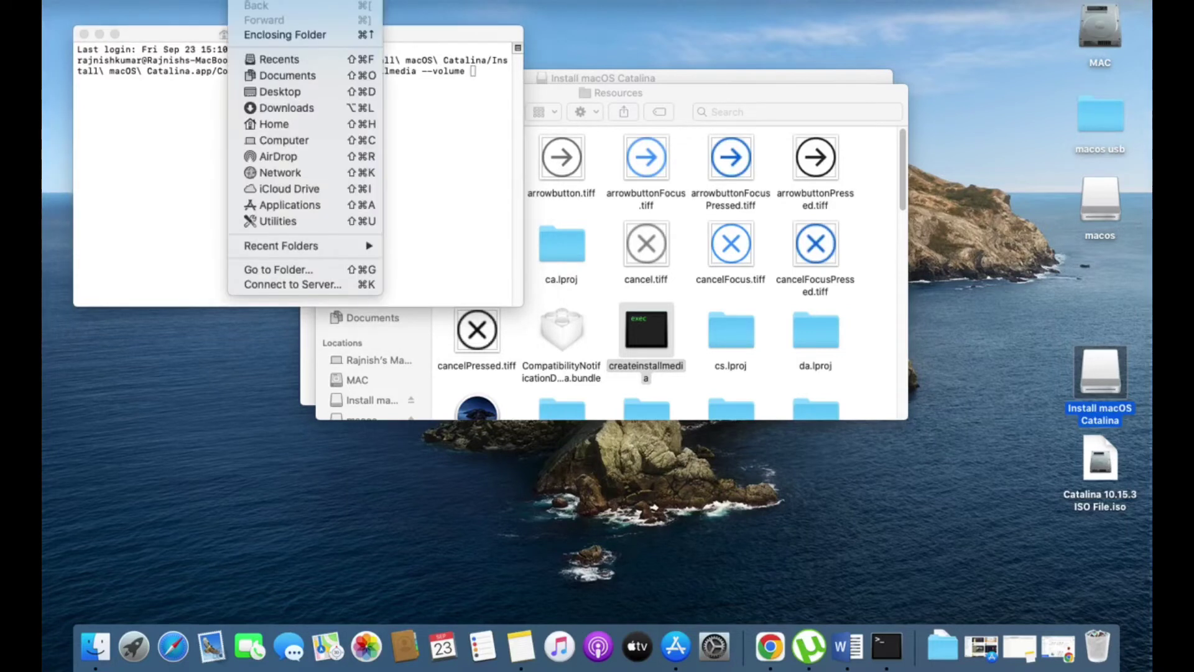
click(282, 271)
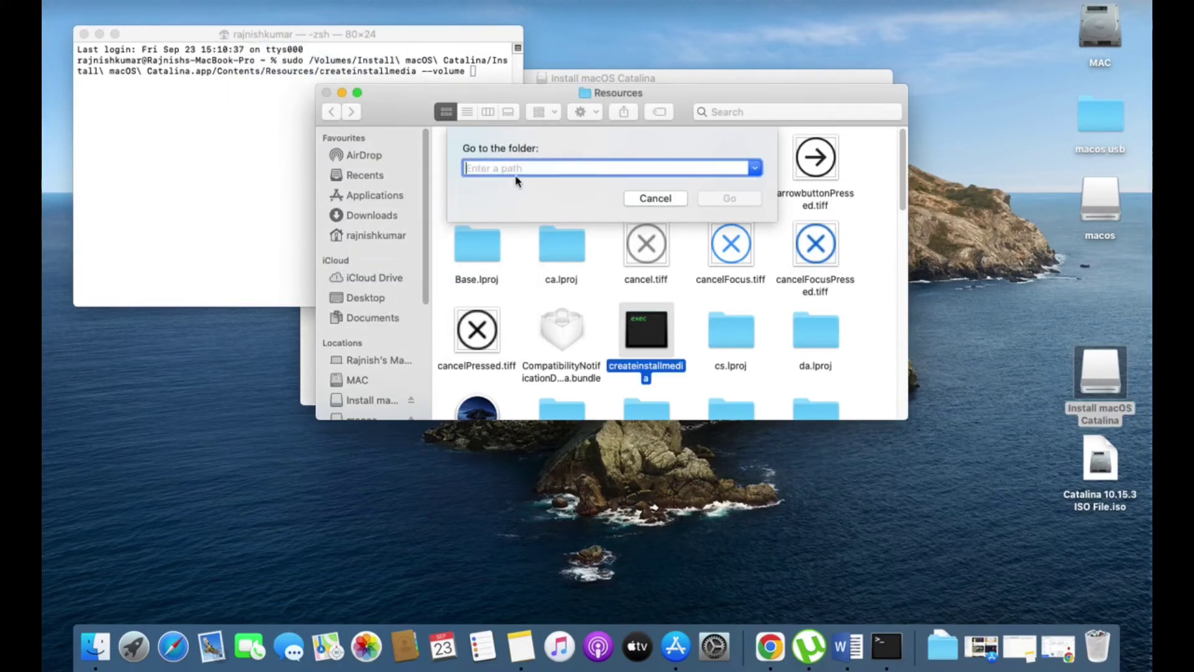
text(/)
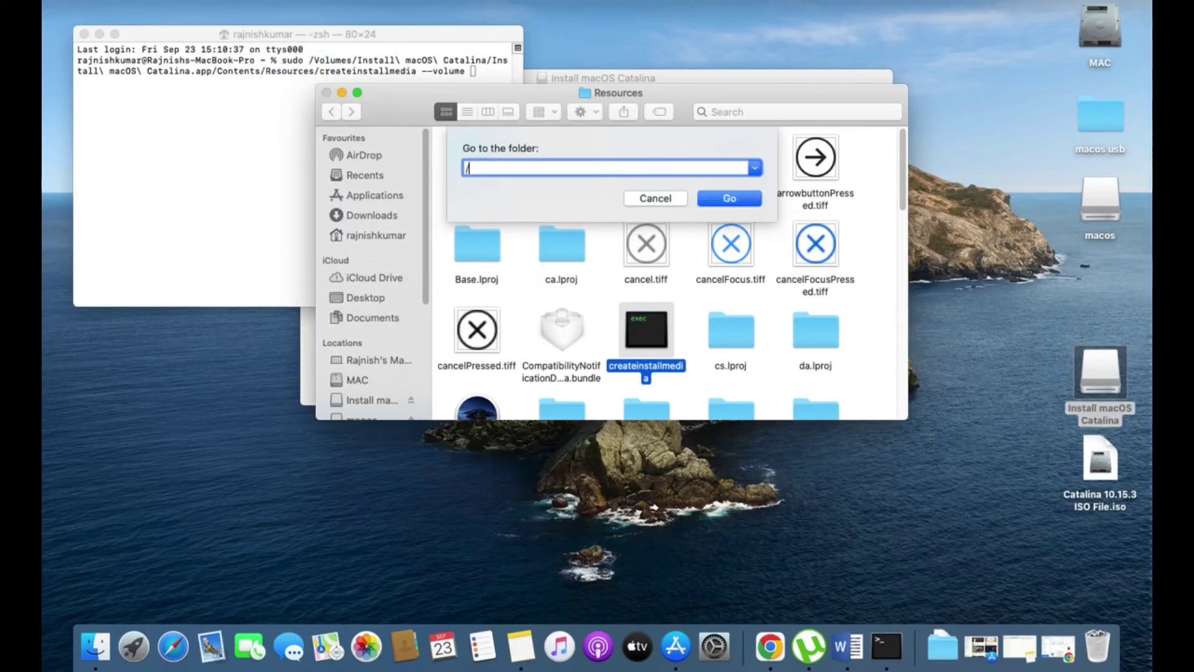
text(volumes)
key(super+bracketleft)
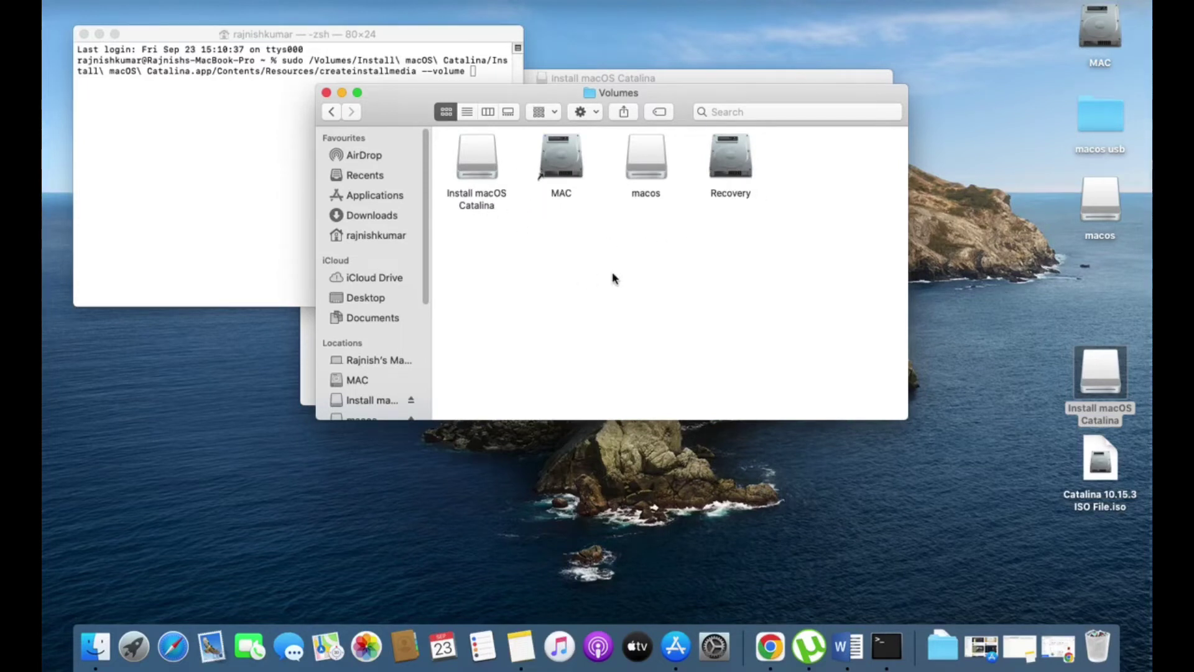
click(644, 178)
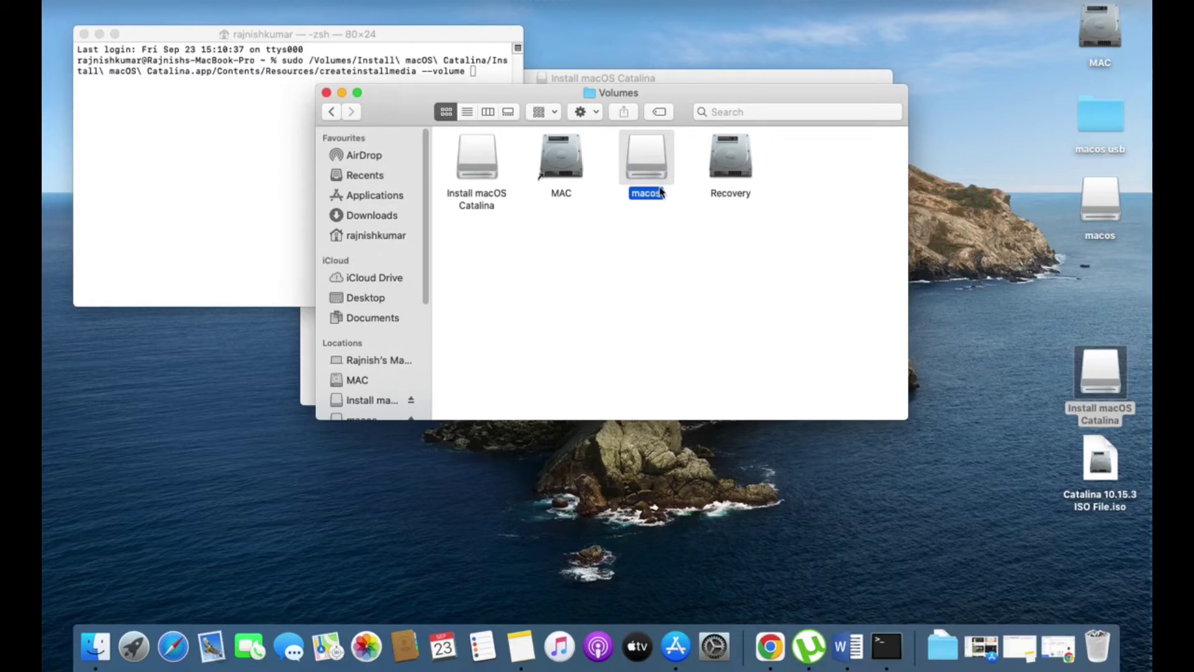
drag(646, 176, 258, 167)
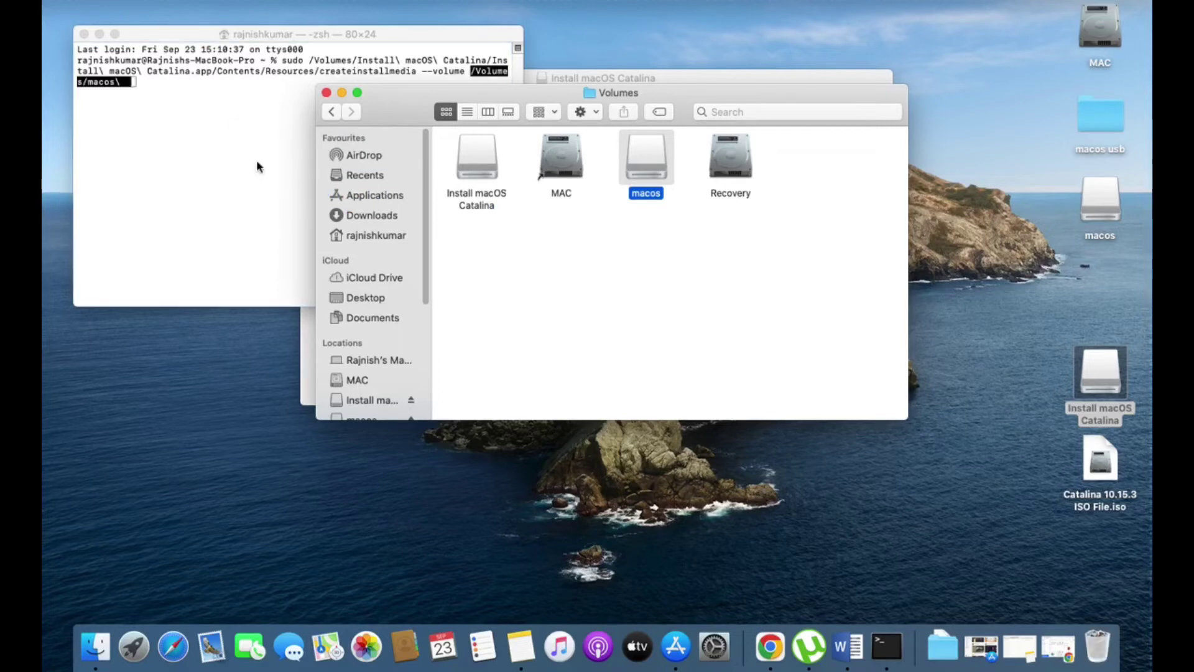
Run createinstallmedia, enter the admin password, and confirm erasing macos with Y.
click(186, 95)
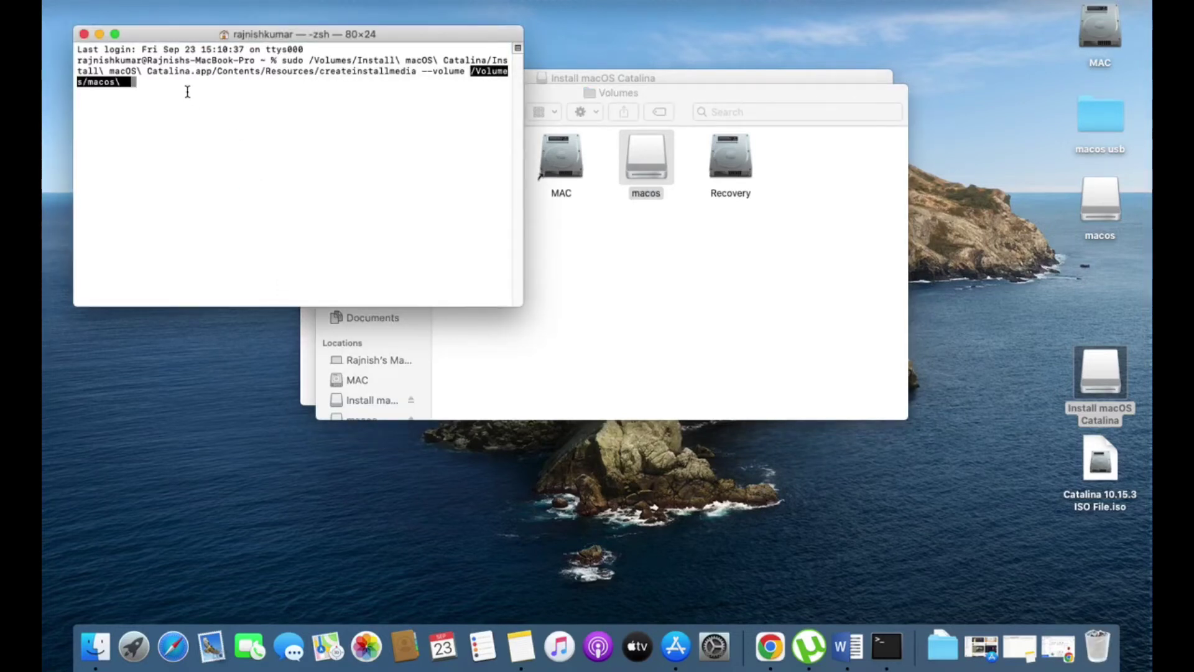
key(Return)
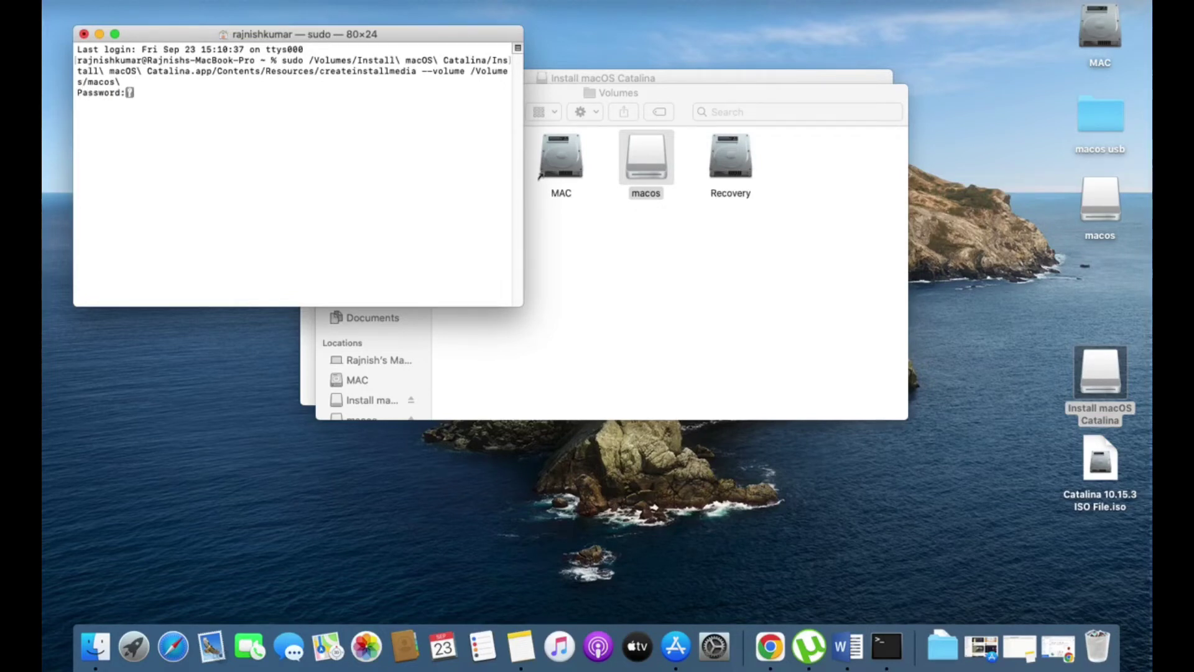
key(Return)
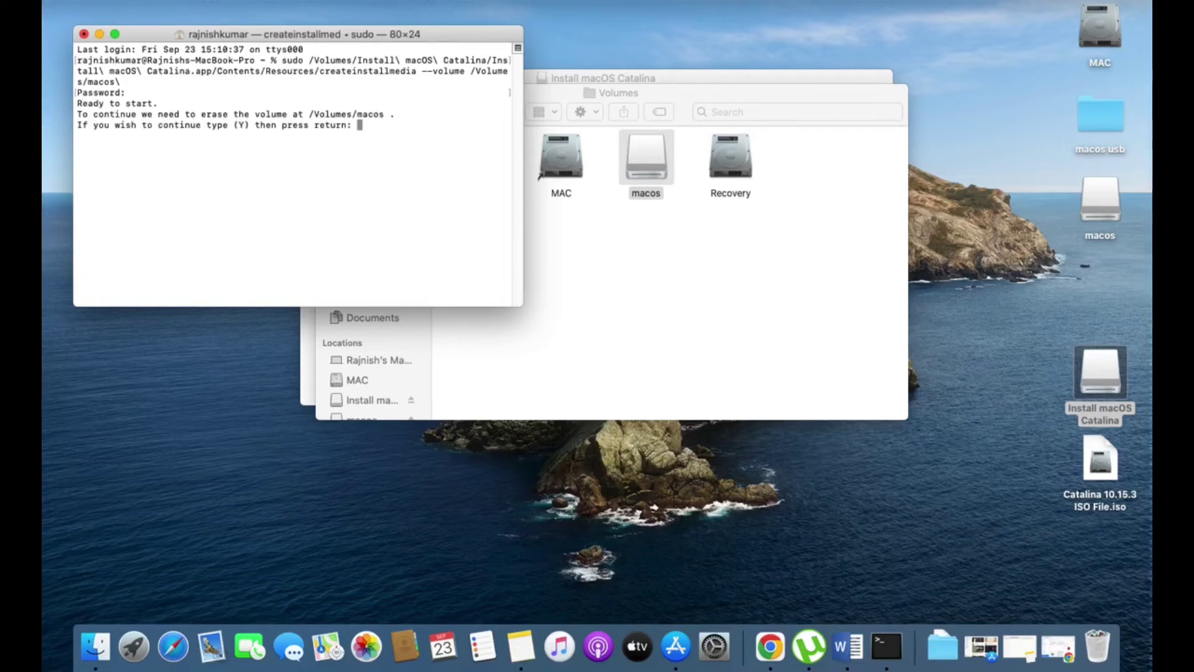
text(y)
key(Return)
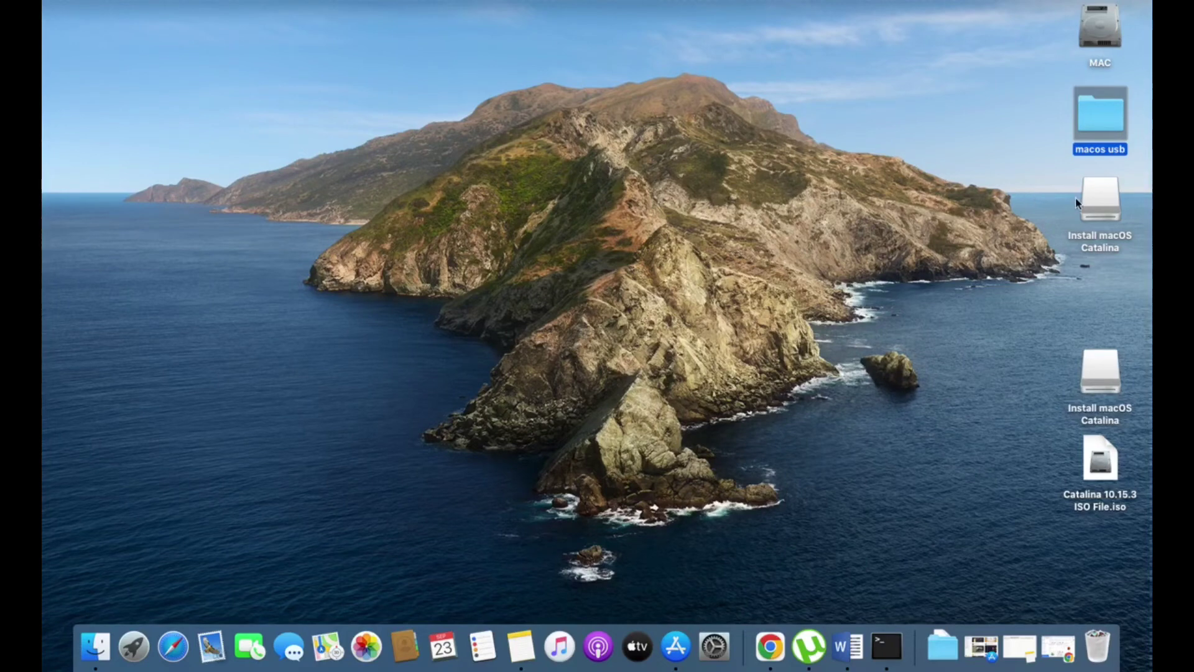
Open the Install macOS Catalina drive from the desktop.
click(1098, 202)
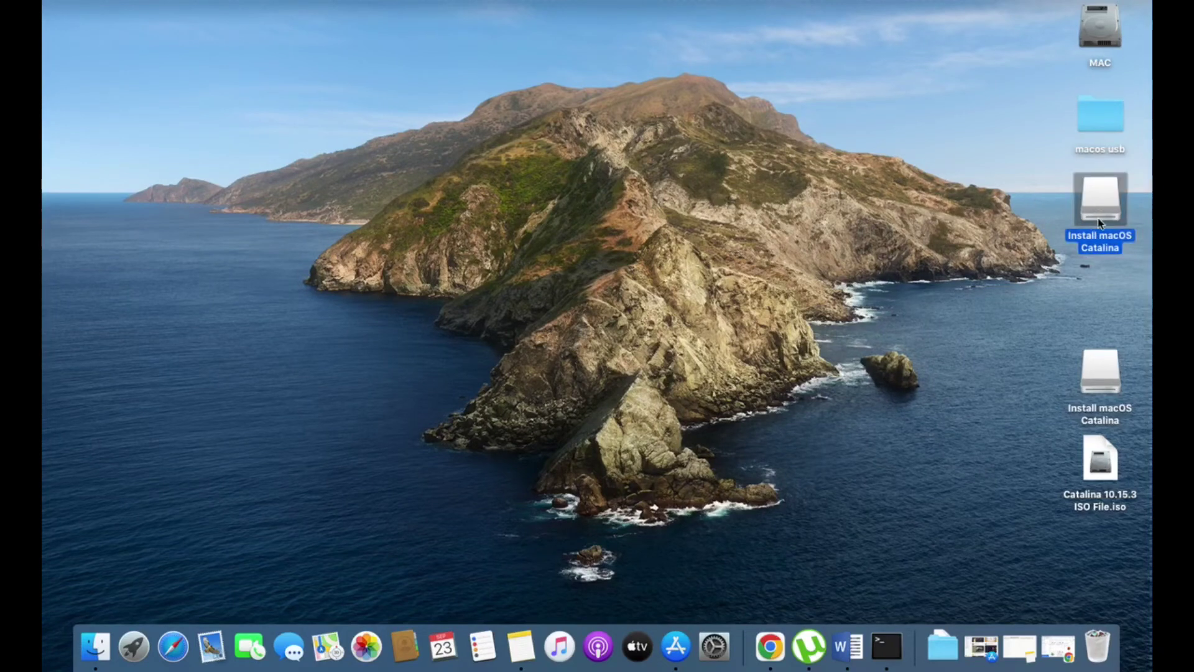
double_click(1098, 215)
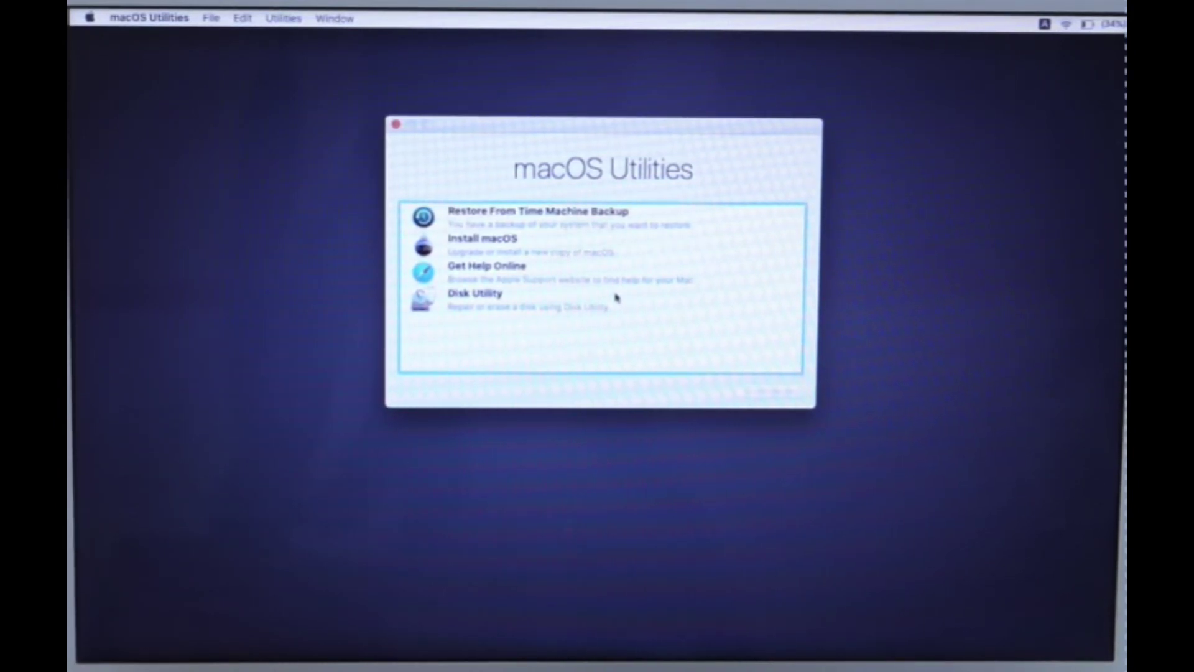
Launch Disk Utility from macOS Utilities, select Macintosh HD, and open its Erase dialog.
click(490, 296)
click(765, 391)
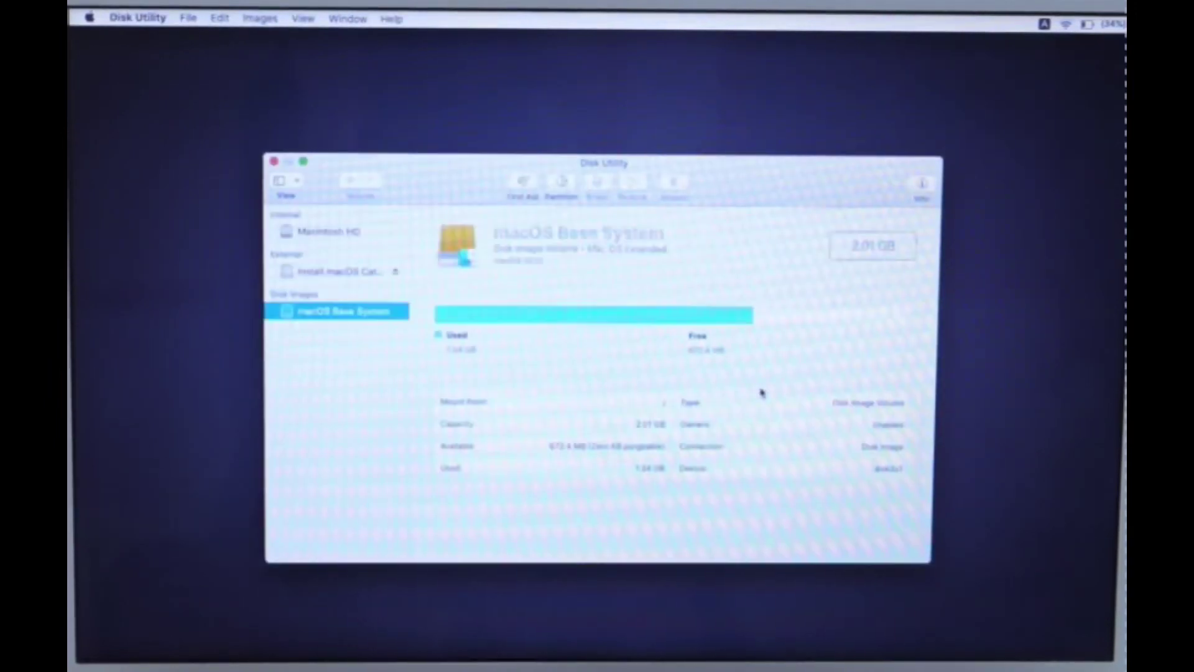
click(352, 239)
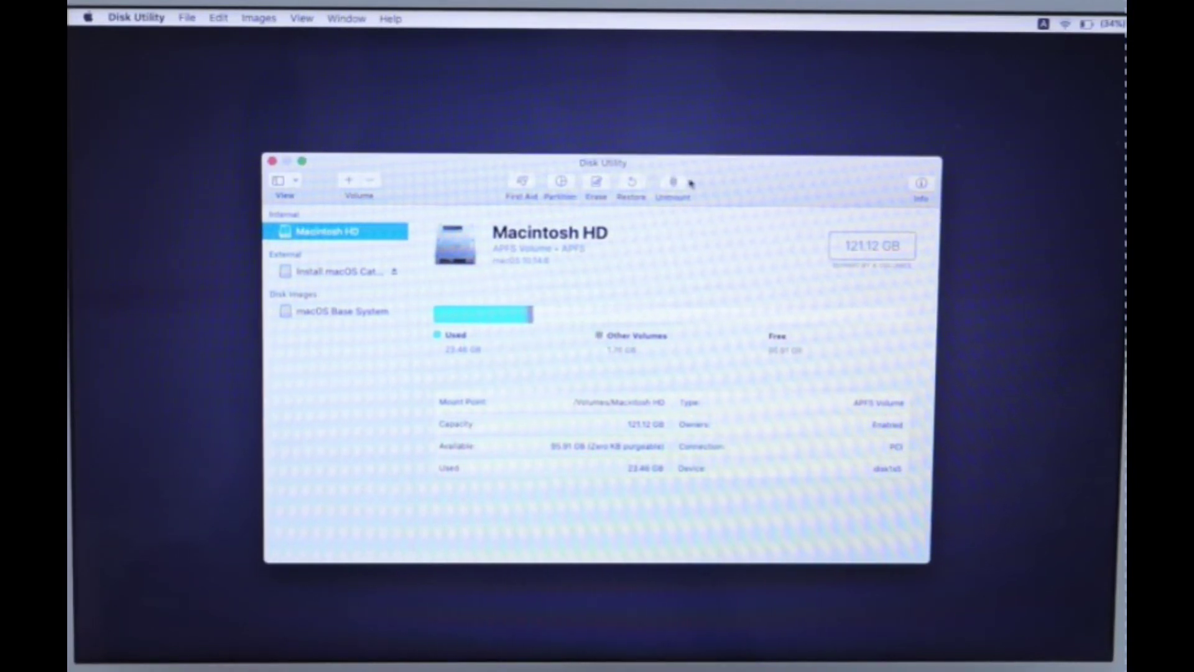
click(595, 181)
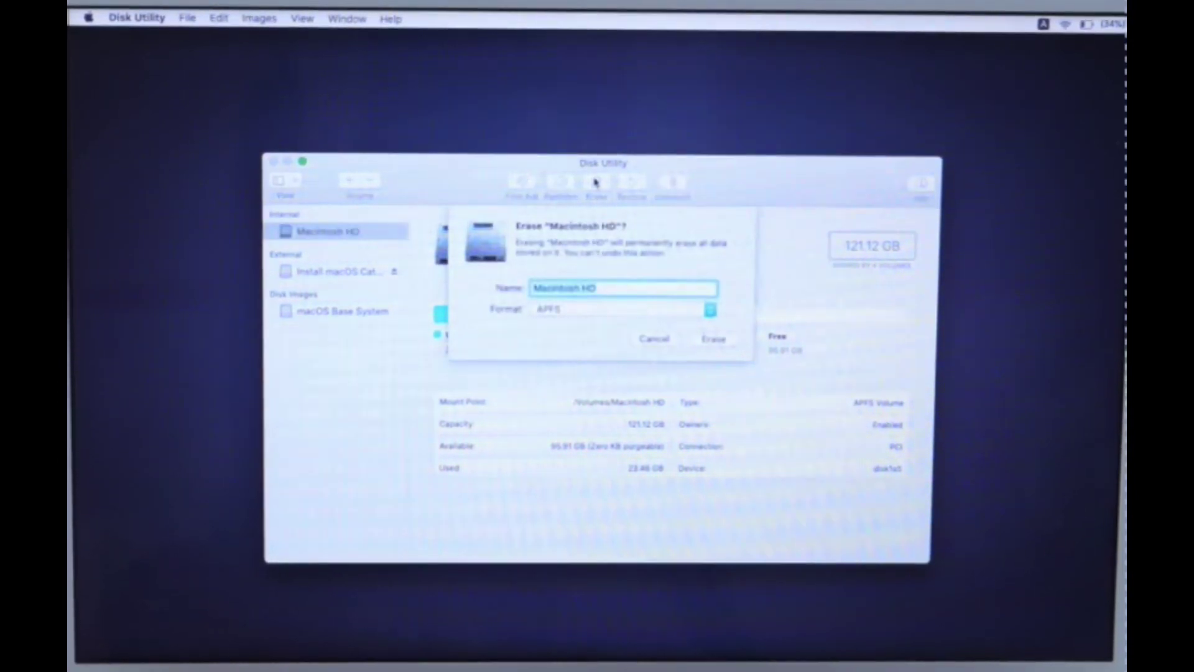